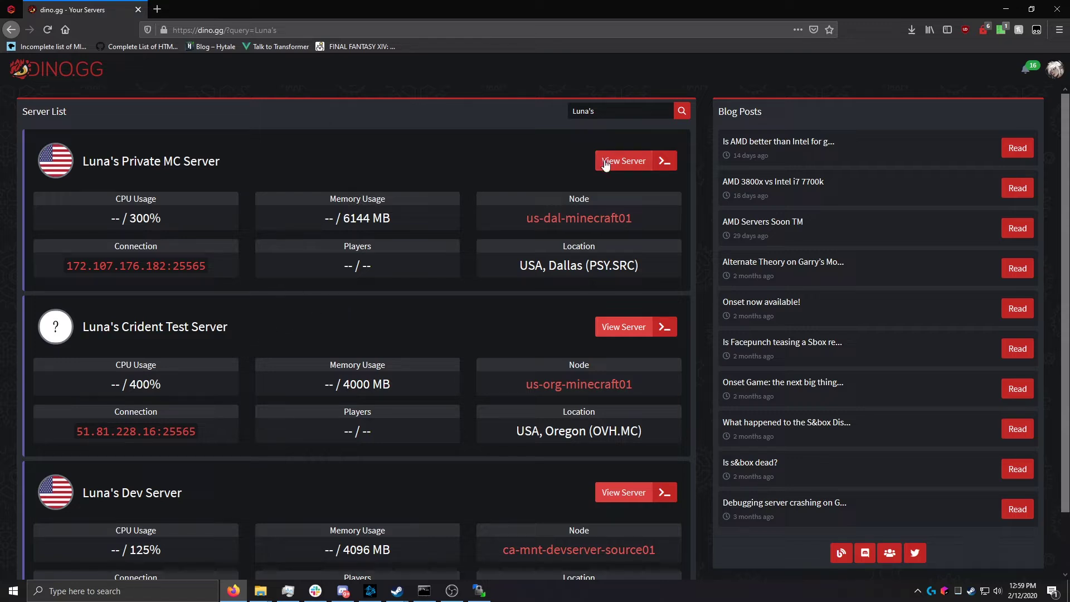
Step: Check Luna's Private MC Server backups, then open Luna's Crident Test Server
left_click(624, 160)
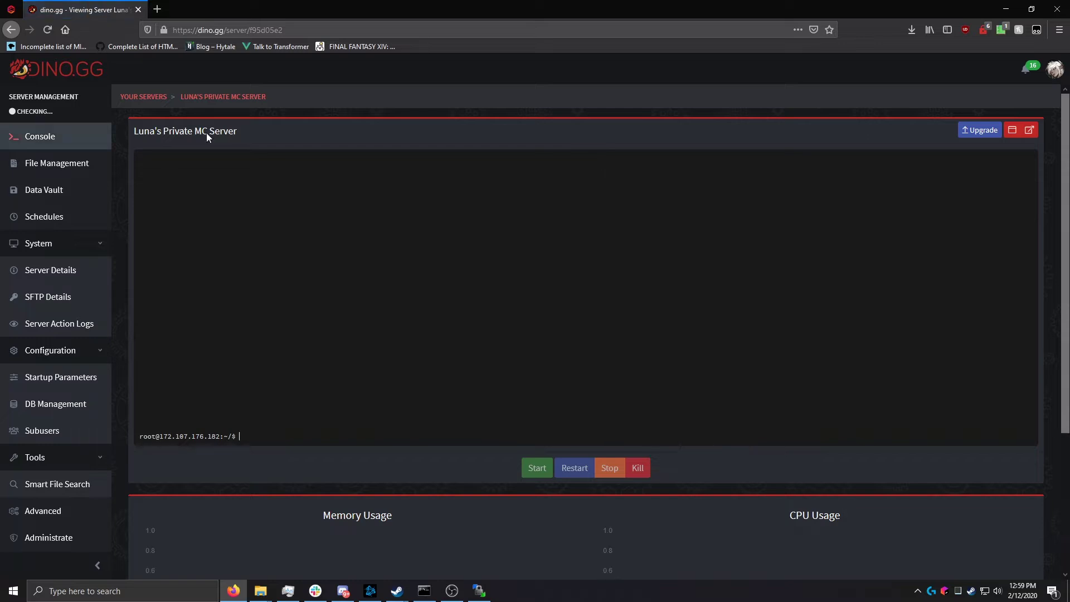
left_click(44, 190)
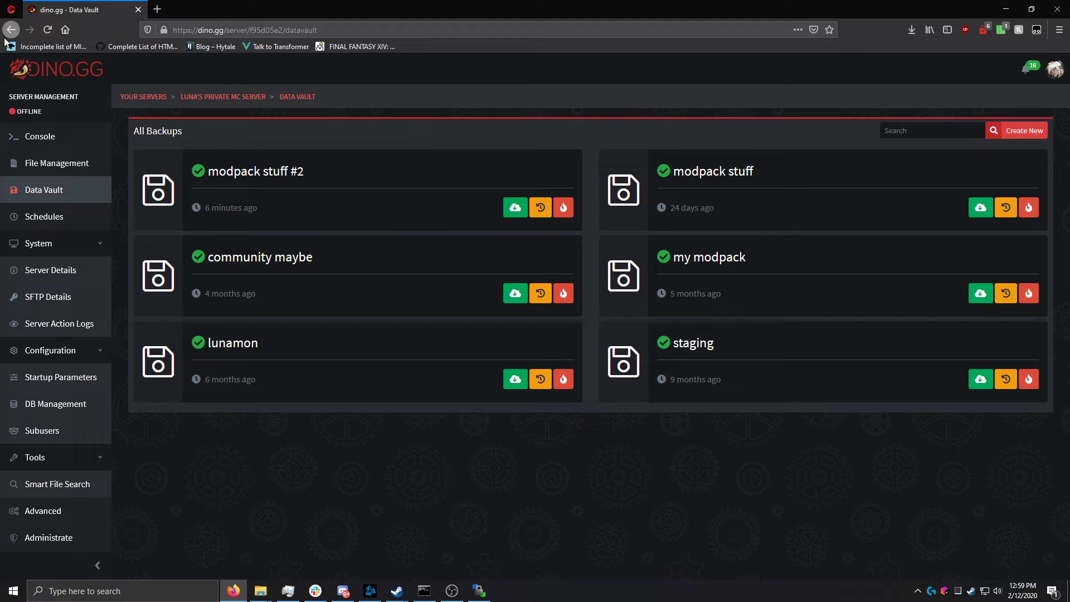
left_click_drag(10, 29, 59, 72)
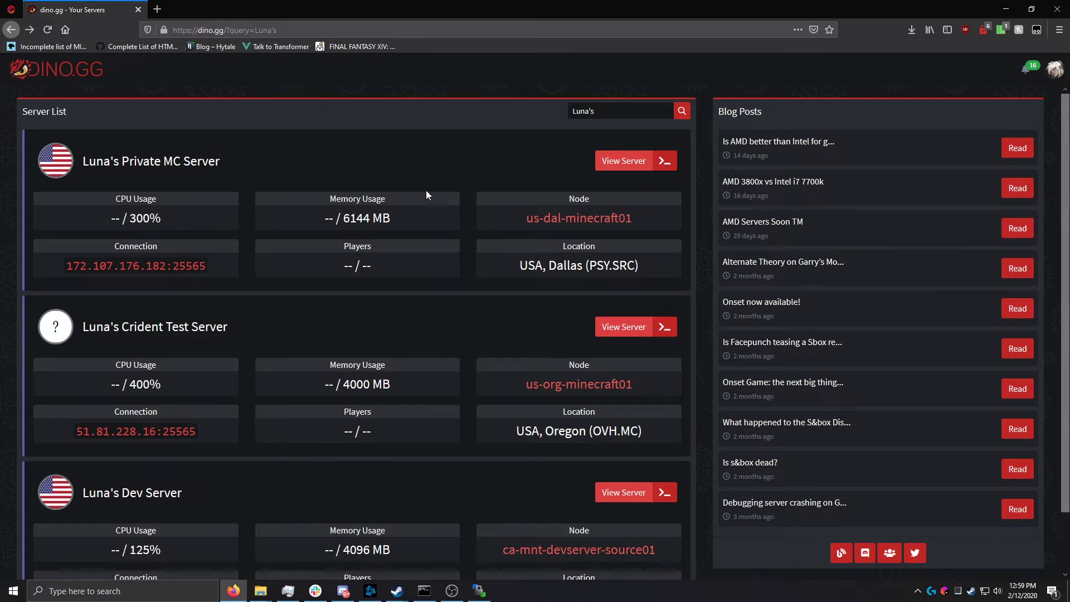
left_click(622, 327)
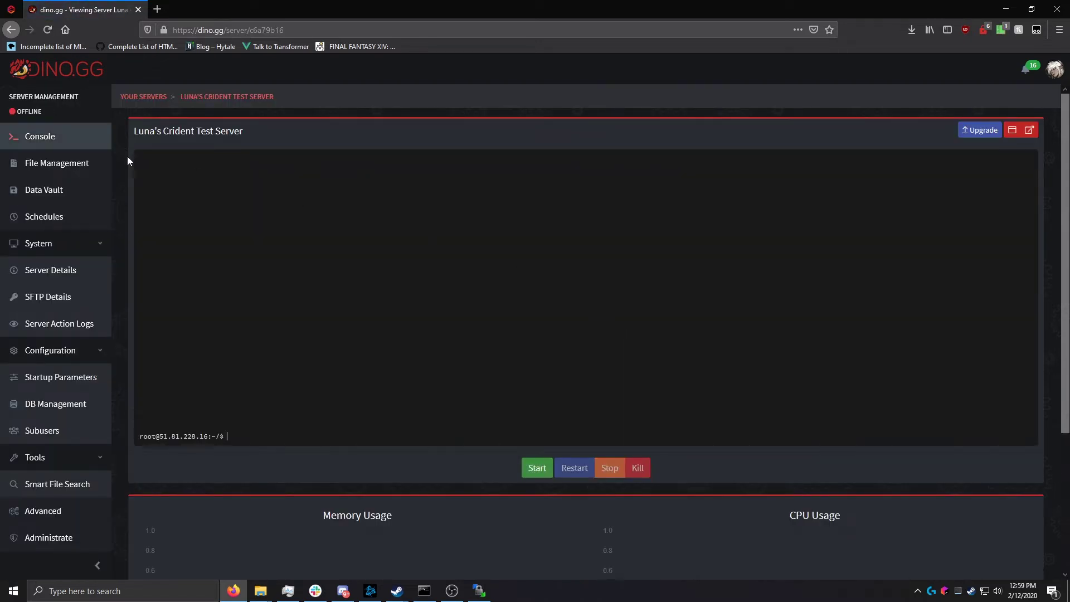
left_click(67, 166)
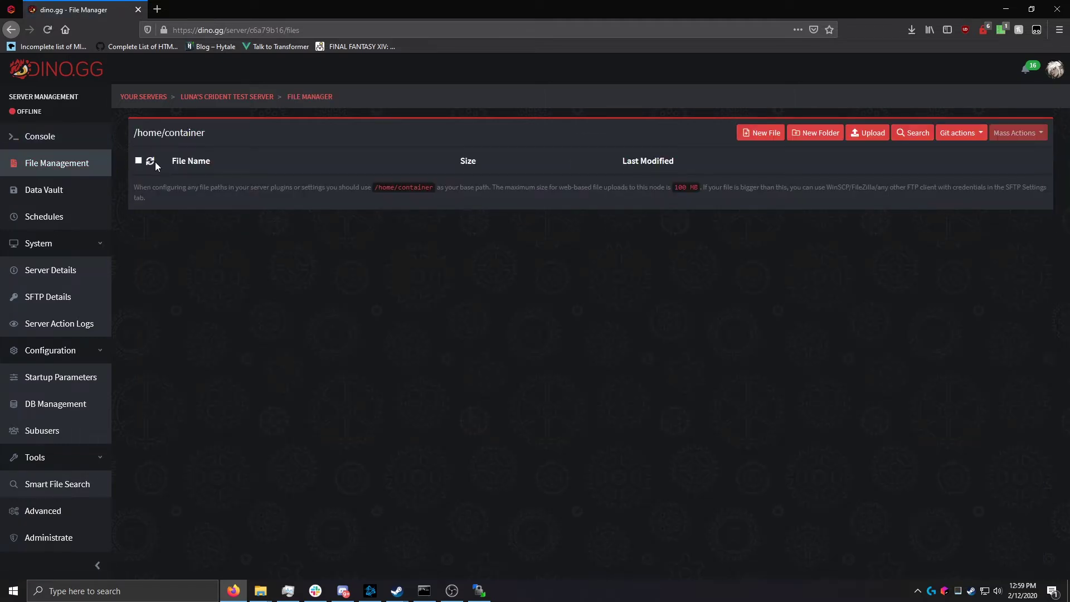
left_click(139, 161)
left_click(1014, 133)
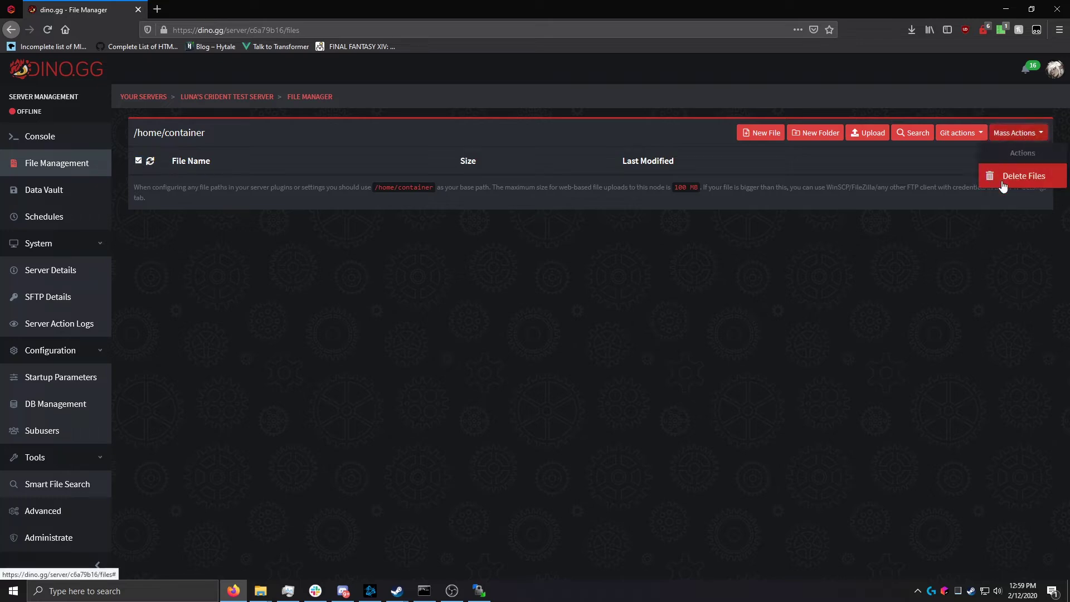
left_click(456, 224)
left_click(139, 161)
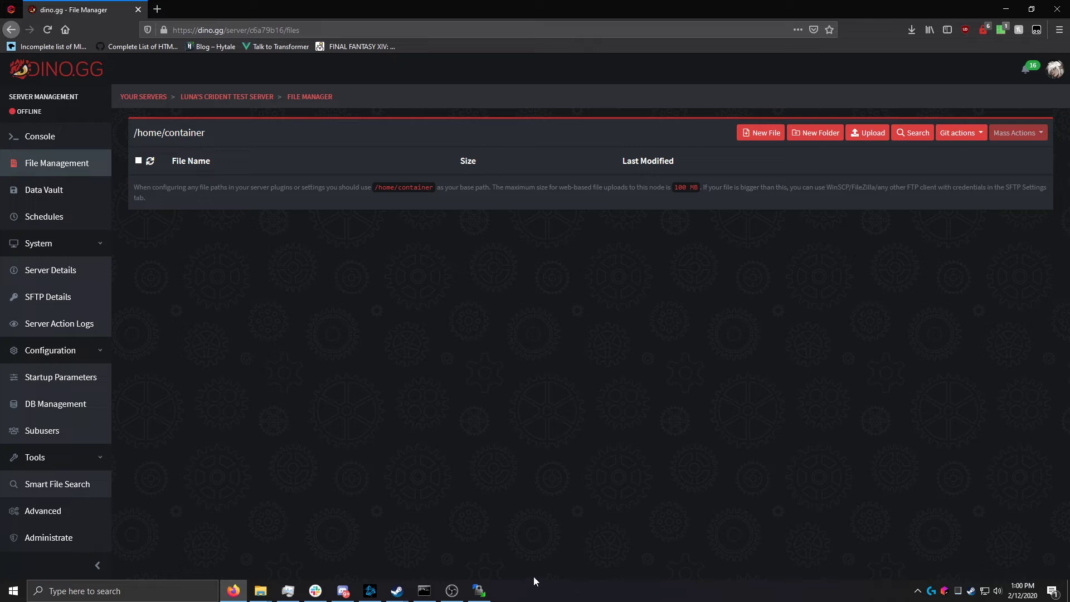
Step: Drag 'modpack stuff #2.tar' from File Explorer into WinSCP's /home/container panel
left_click(479, 592)
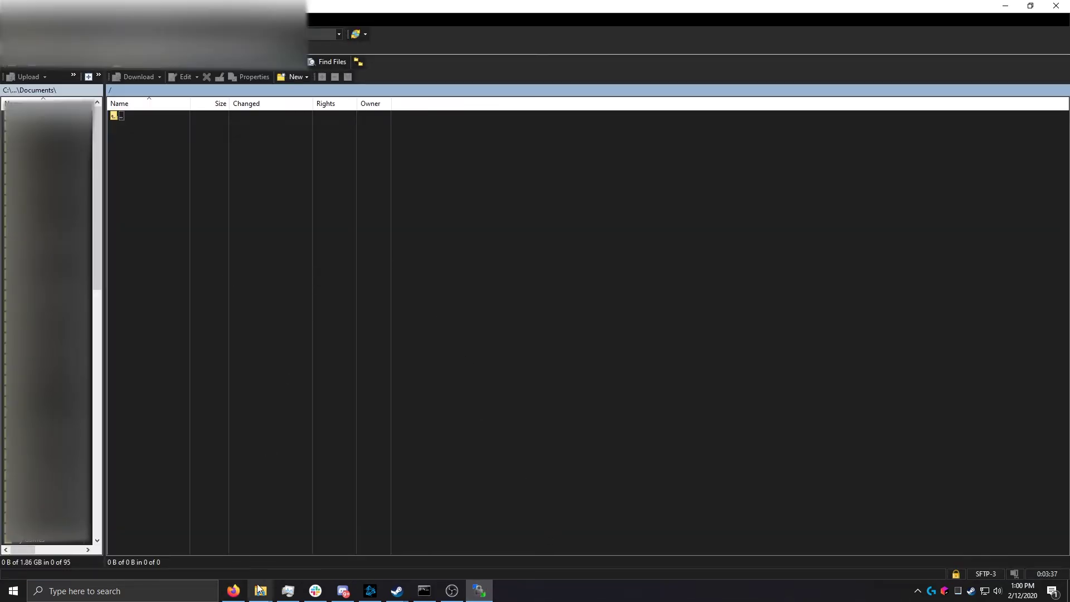
left_click(354, 548)
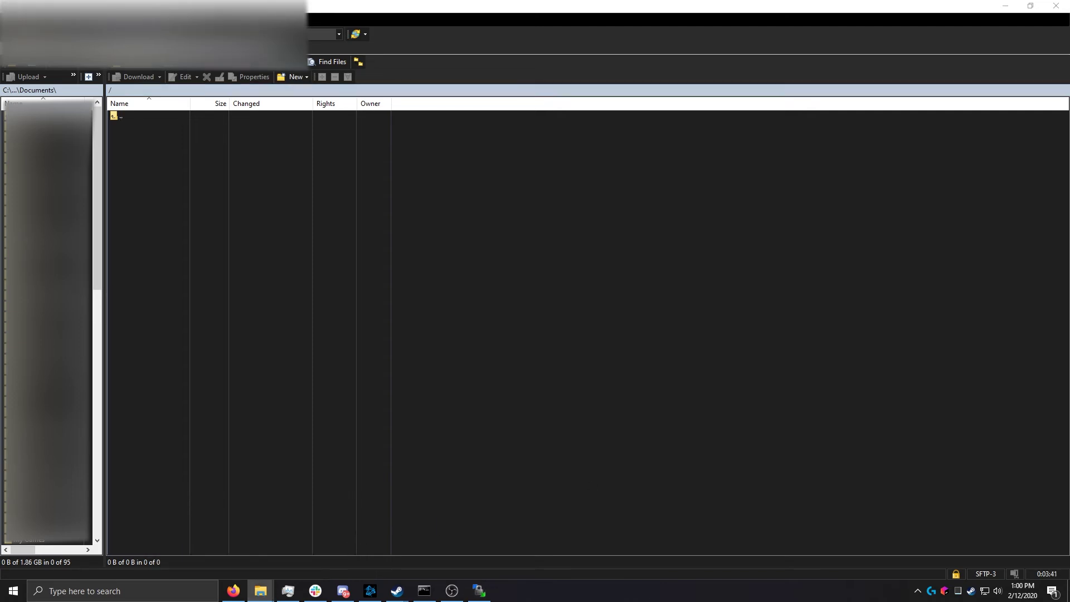
left_click_drag(576, 221, 352, 240)
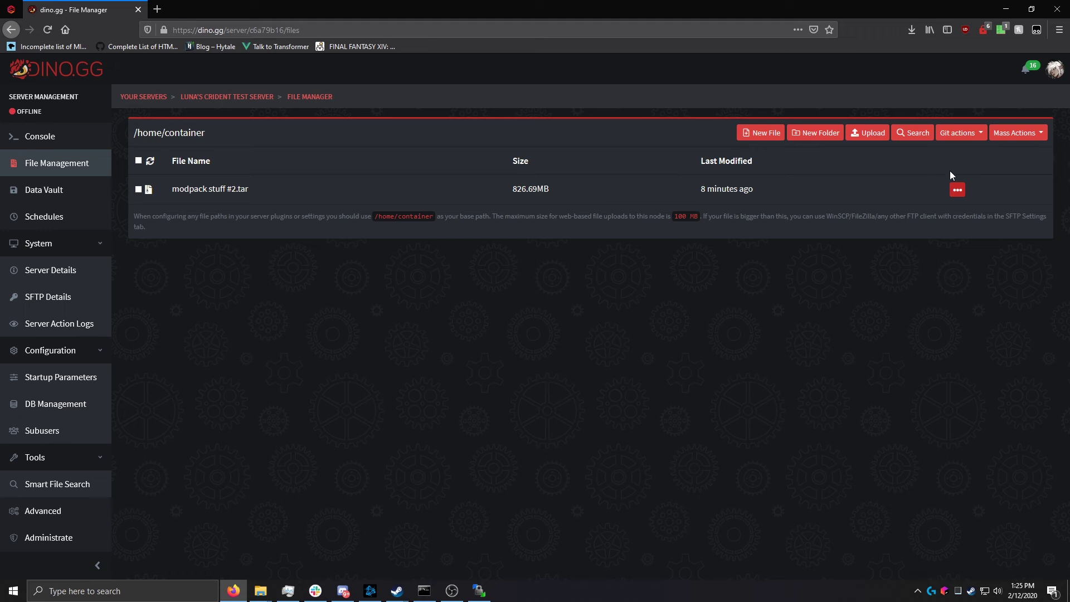
Step: Decompress 'modpack stuff #2.tar' from its row's actions menu
left_click(956, 189)
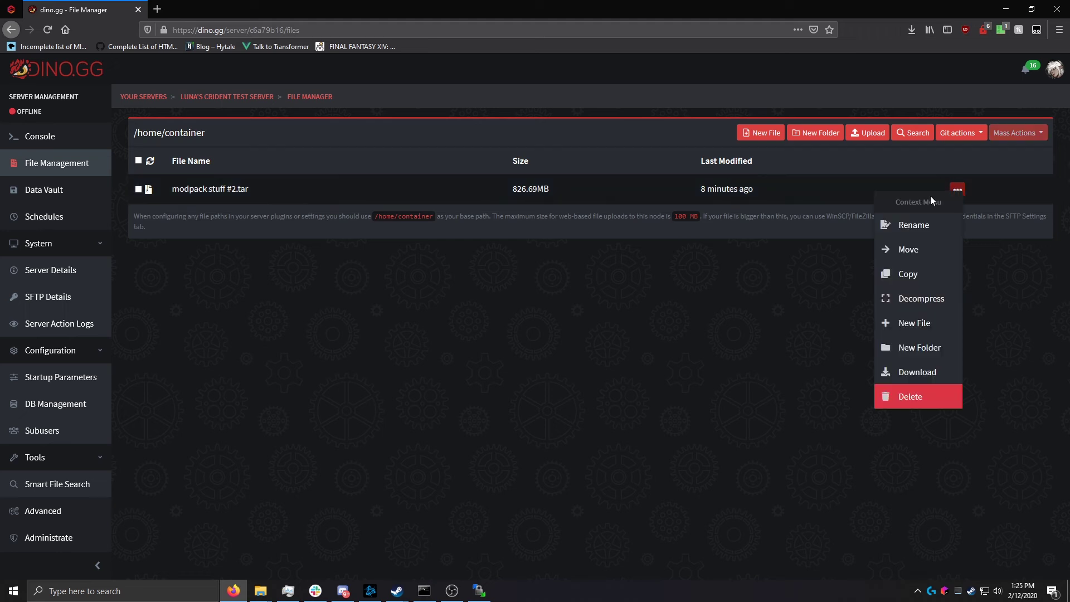
left_click(920, 298)
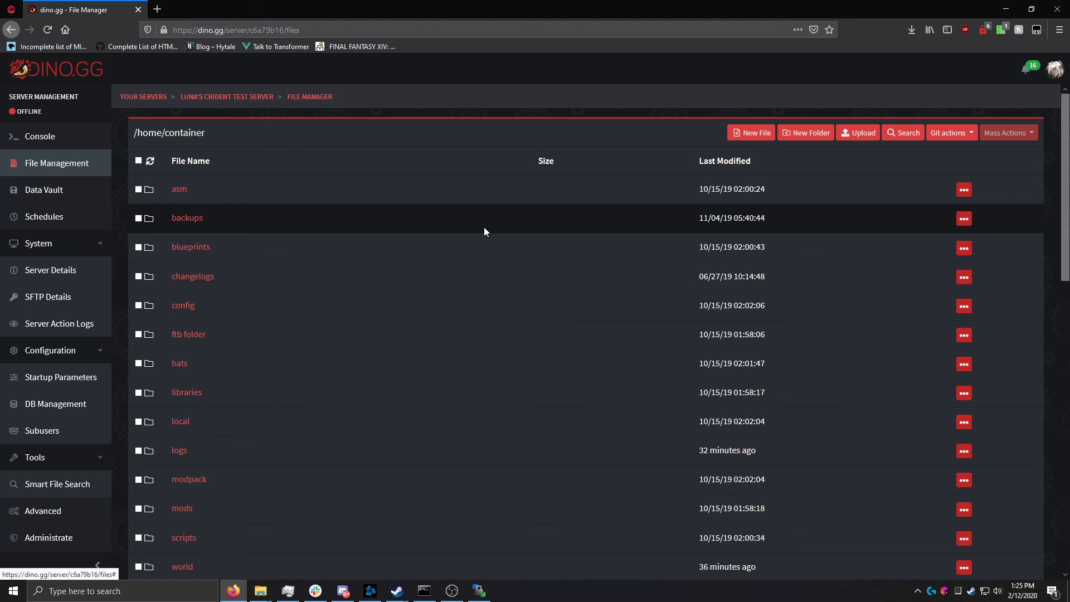
scroll(484, 227, "down", 8)
scroll(458, 238, "down", 3)
scroll(457, 243, "up", 6)
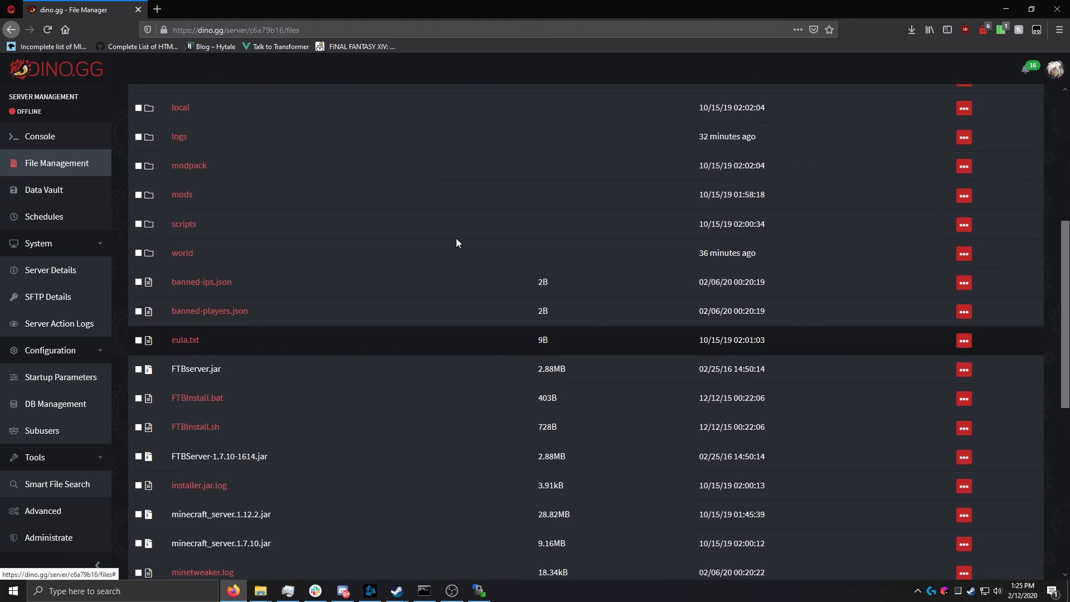
scroll(385, 337, "up", 6)
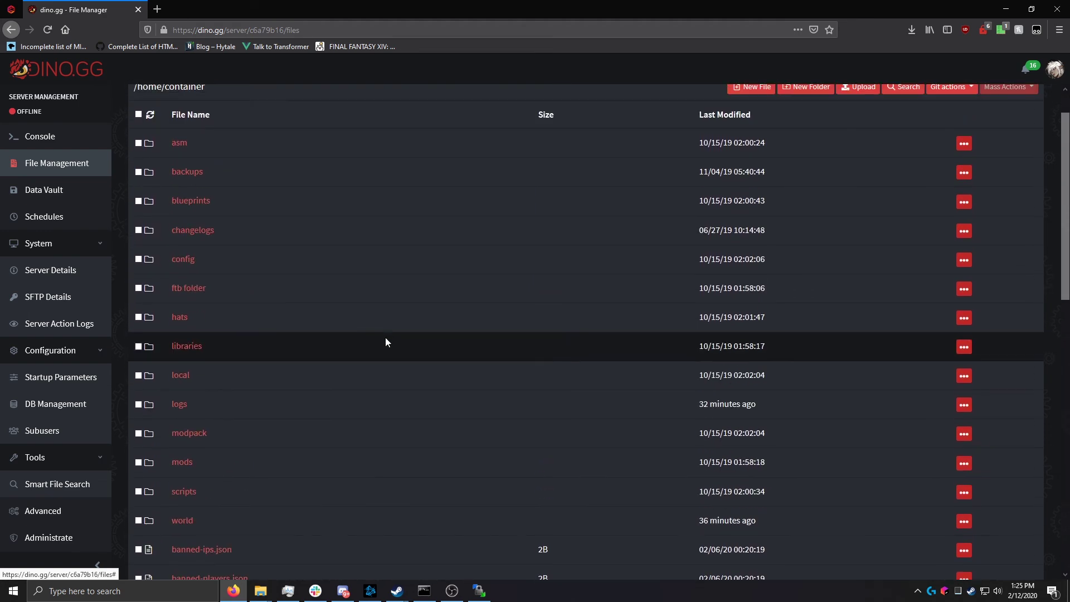
scroll(385, 337, "down", 8)
scroll(384, 338, "down", 4)
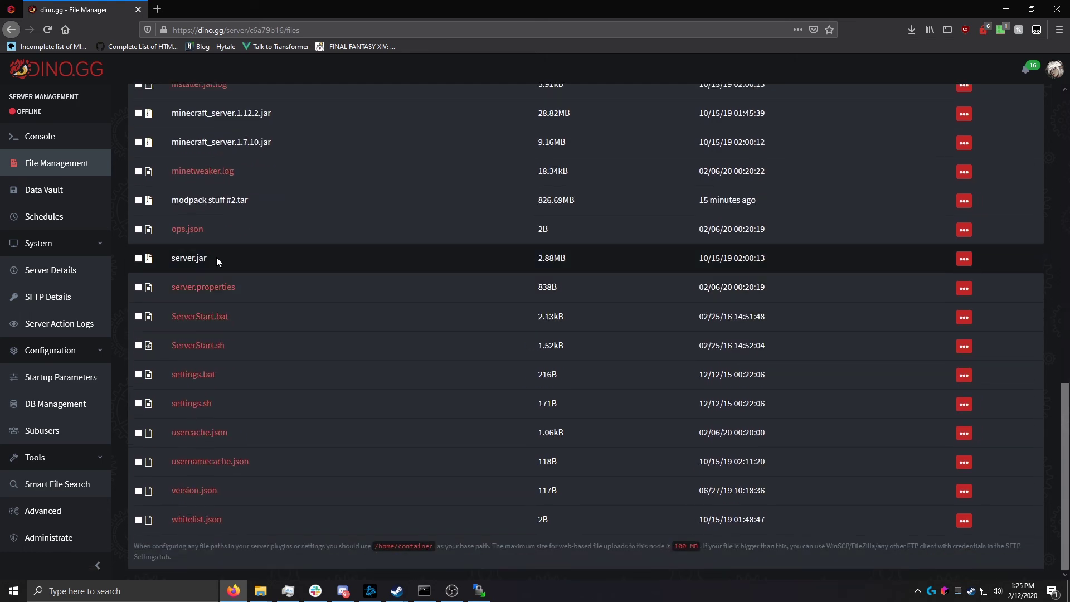